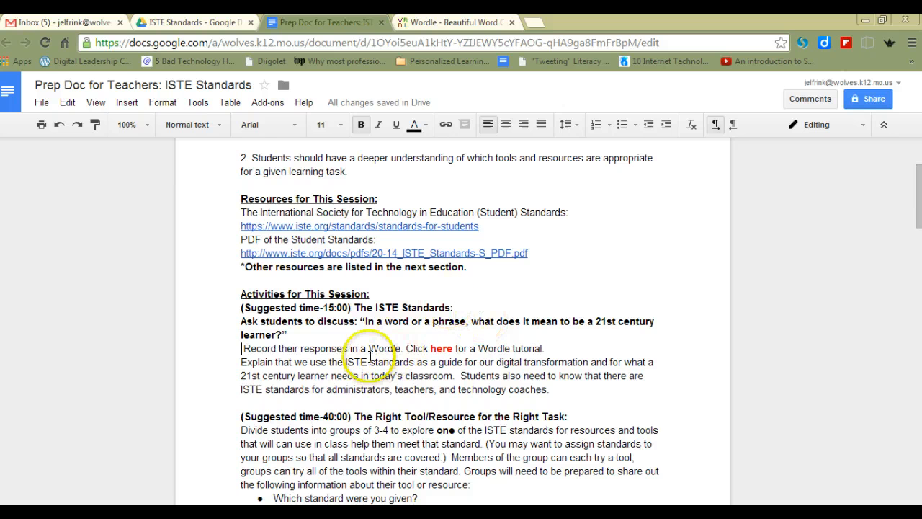
Start a new word cloud on the Wordle website with "communicate" as the first line of its source text.
click(431, 23)
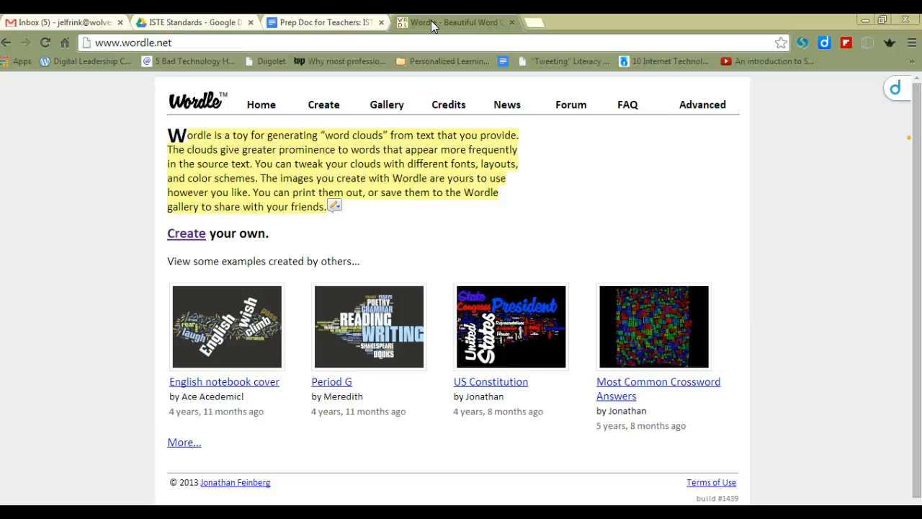
click(186, 236)
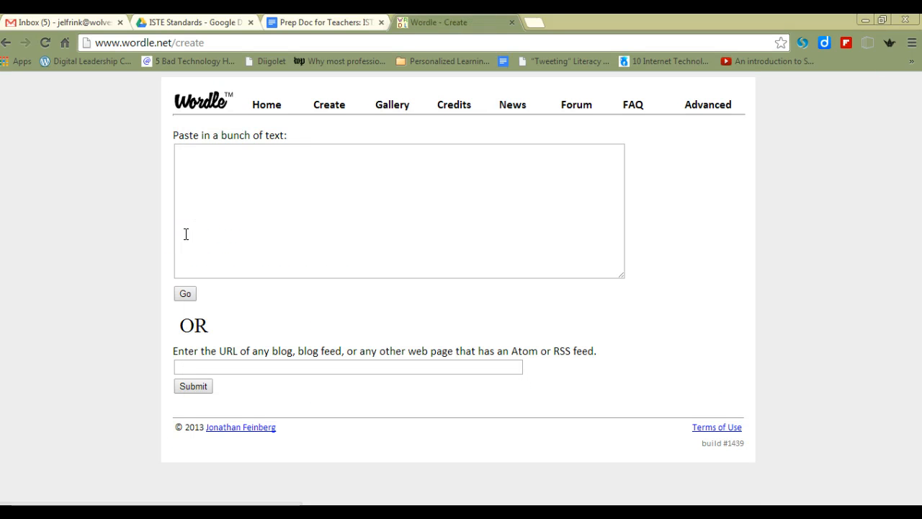
click(190, 158)
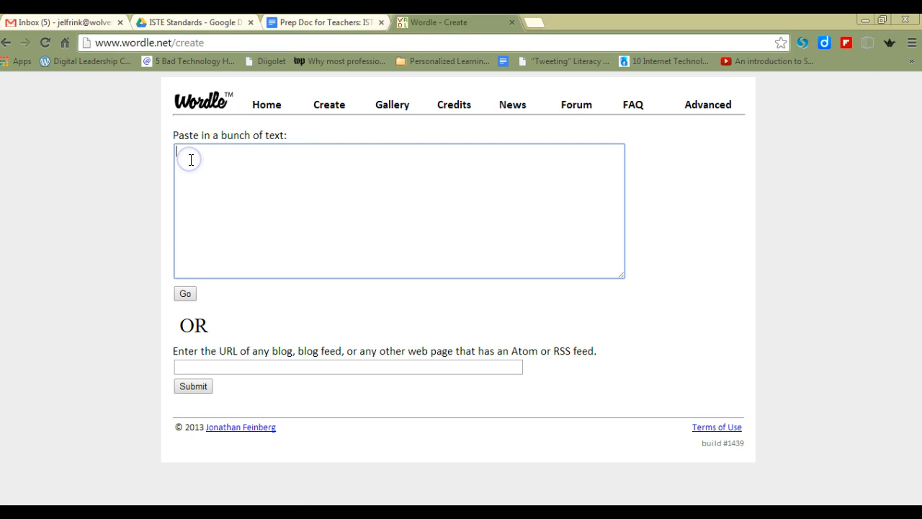
text(communicate)
key(Return)
Copy the word "communicate" and paste it two more times on separate lines below the original.
drag(239, 151, 168, 152)
key(ctrl+c)
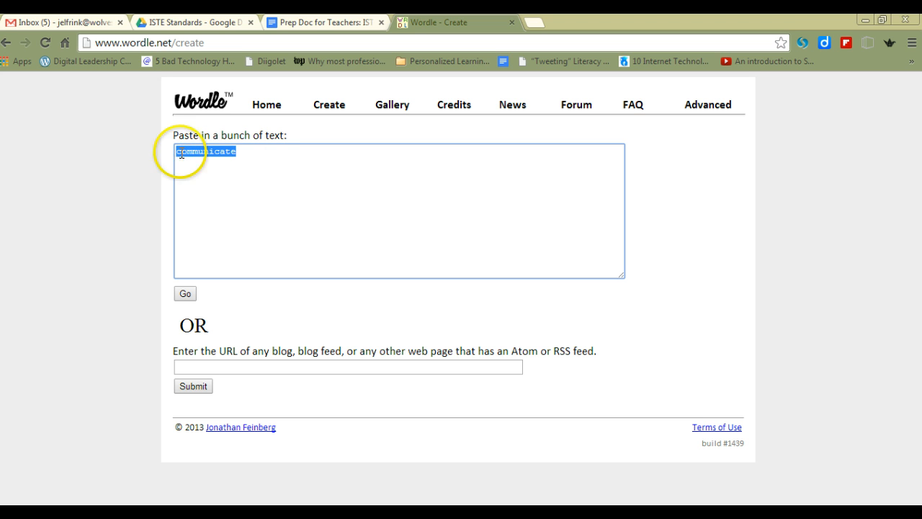
click(248, 152)
key(Return)
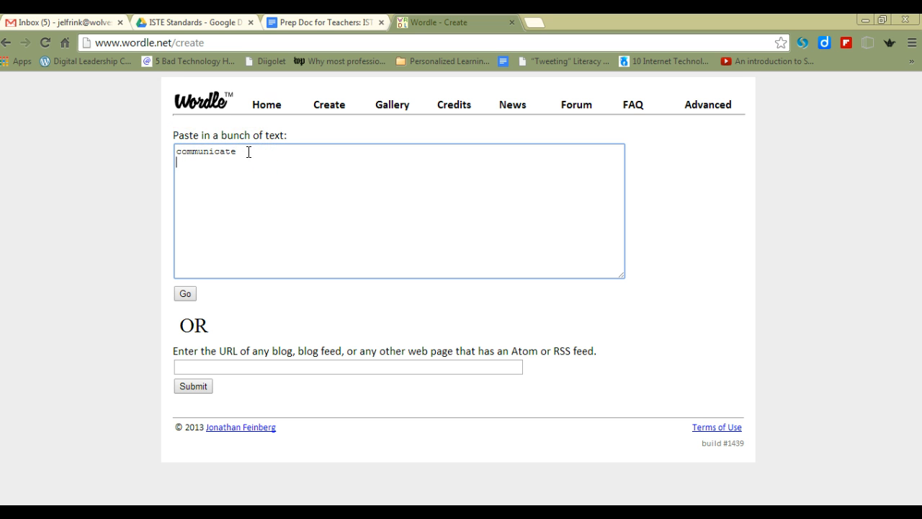
key(ctrl+v)
key(ctrl+v)
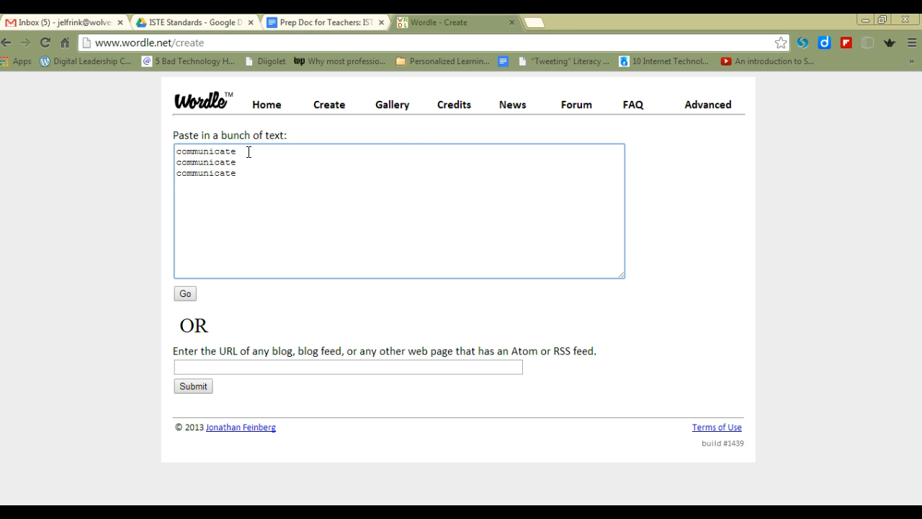
Add "collaborate", "tech-savvy" and "own-their-learning" on separate lines below the repeated word.
key(Return)
text(collaborate)
key(Return)
text(tech-savv)
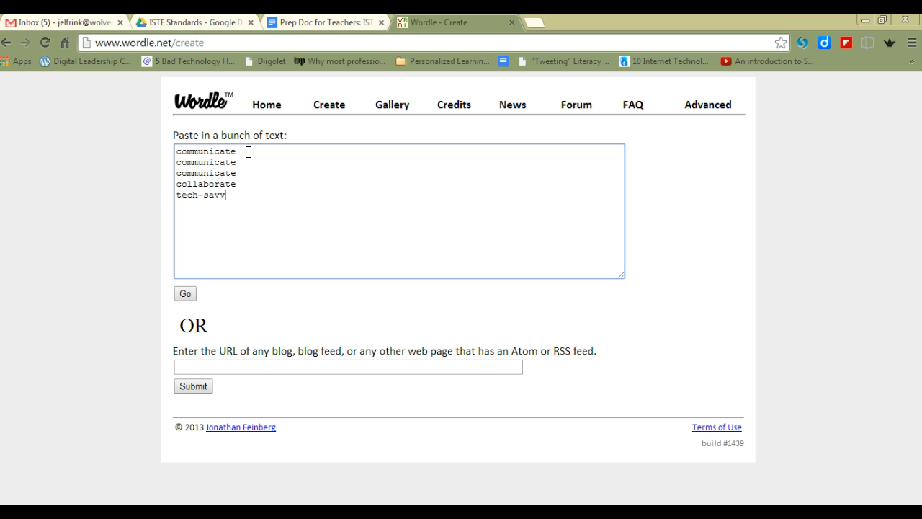
text(y)
key(Return)
text(own-their-learning)
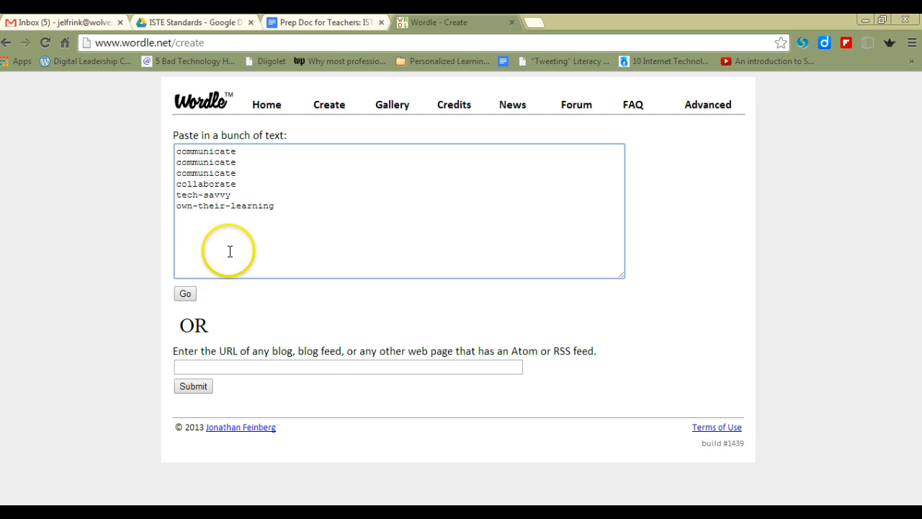
Generate the word cloud, allowing the Wordle Java application to run, and randomize the cloud's appearance.
click(185, 294)
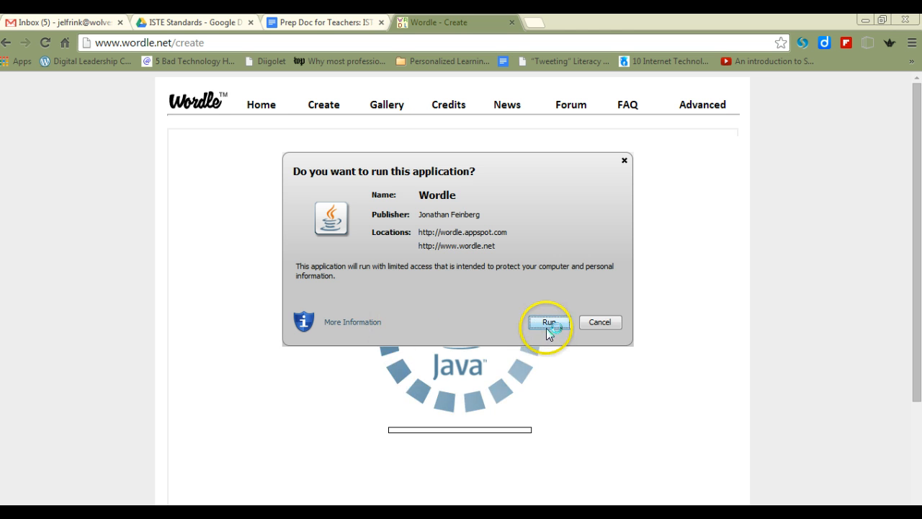
click(549, 323)
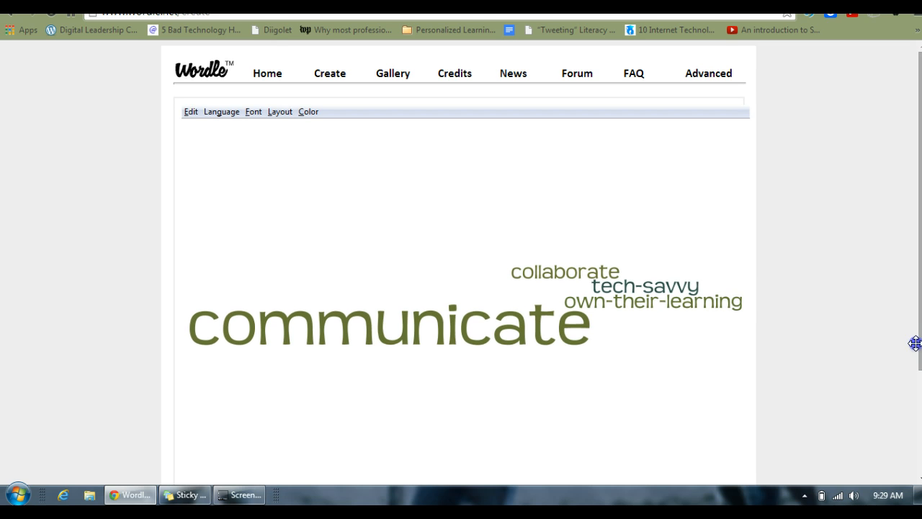
scroll(920, 216, down, 3)
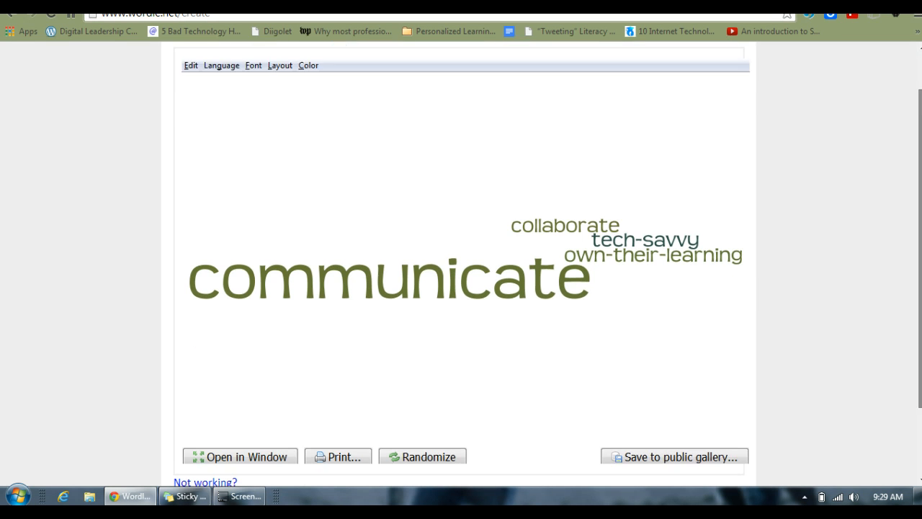
click(438, 409)
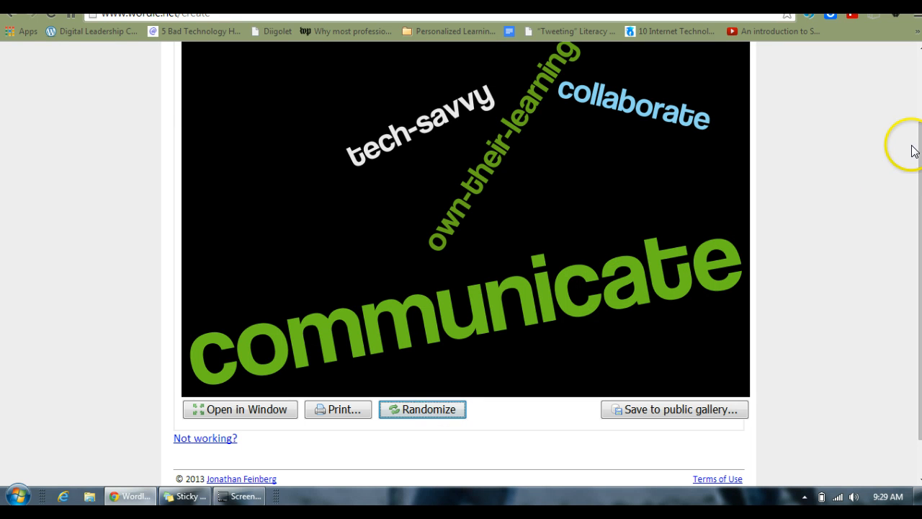
Switch to the Snipping Tool and capture a rectangular snip around the displayed word cloud.
scroll(920, 281, up, 2)
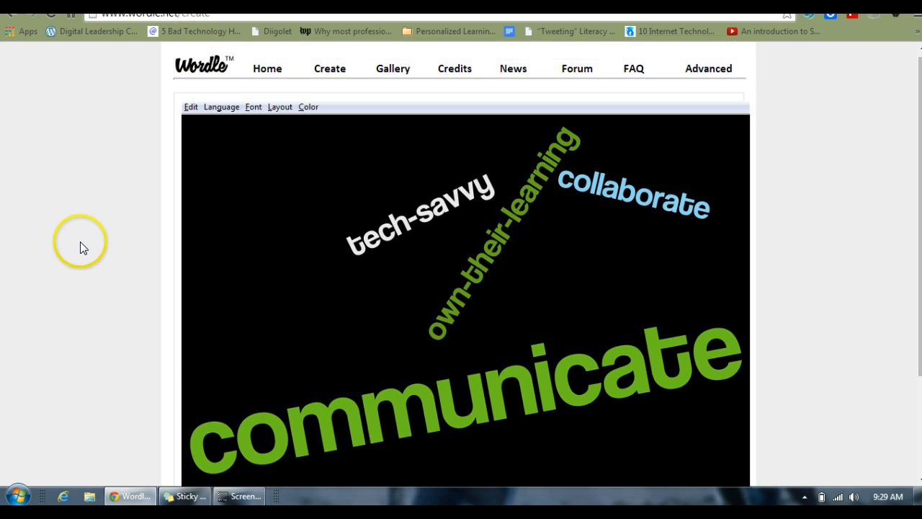
click(13, 493)
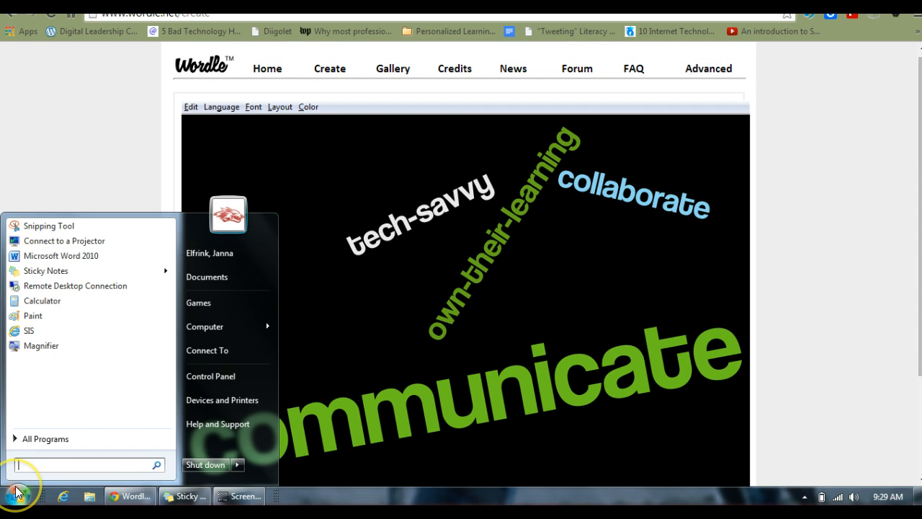
click(46, 228)
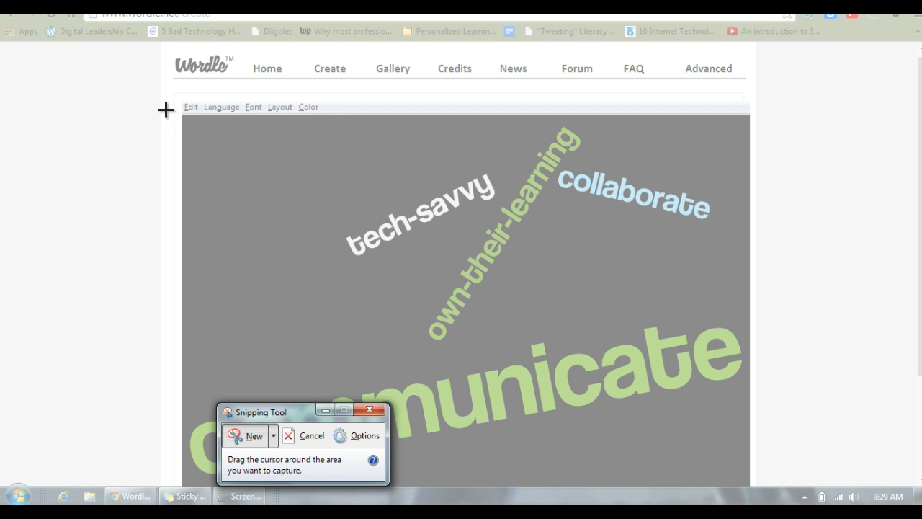
drag(166, 109, 753, 489)
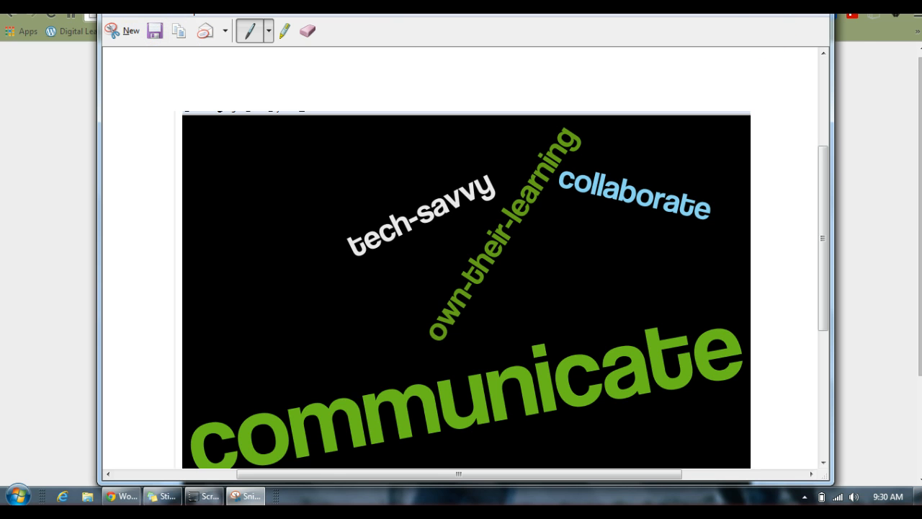
Copy the word cloud snip to the clipboard and close the Snipping Tool without saving the snip.
drag(689, 25, 690, 72)
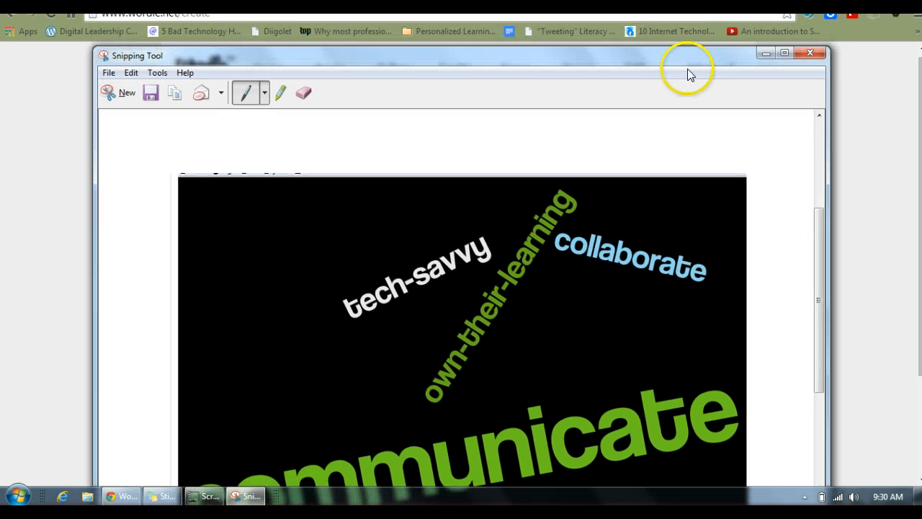
click(134, 87)
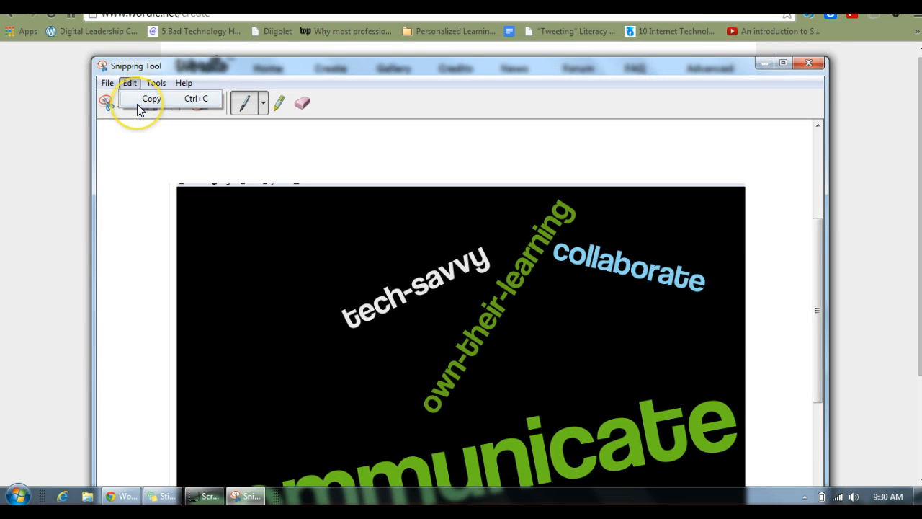
click(144, 98)
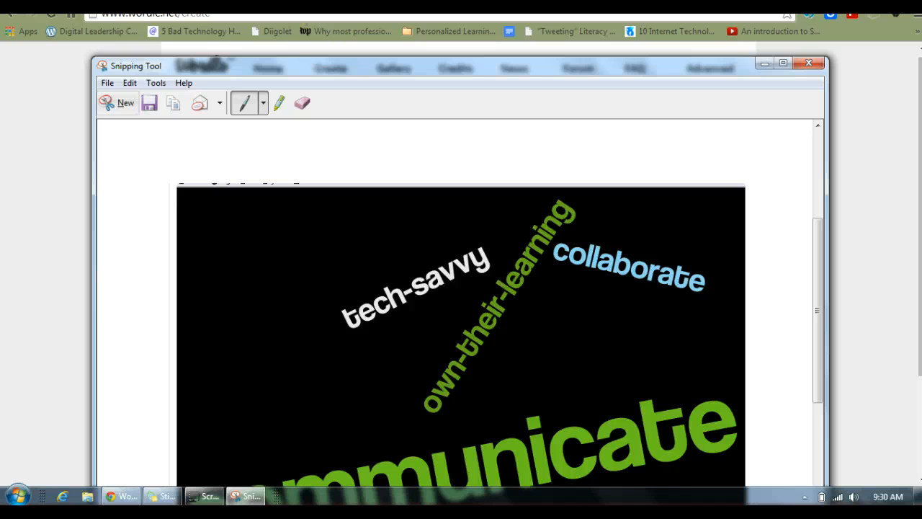
click(807, 64)
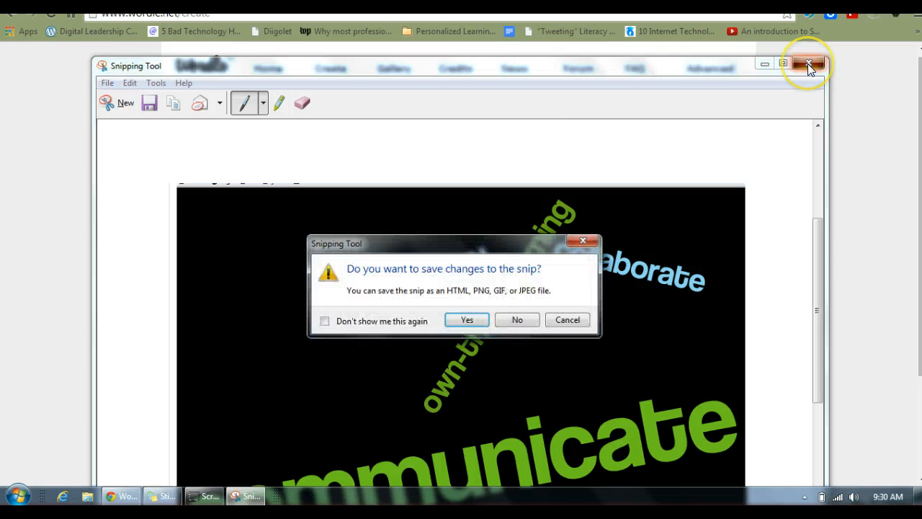
click(516, 320)
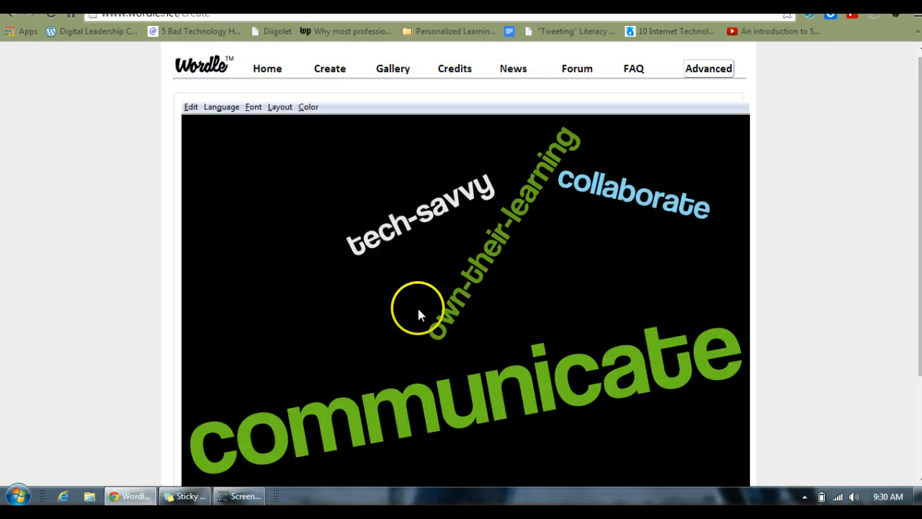